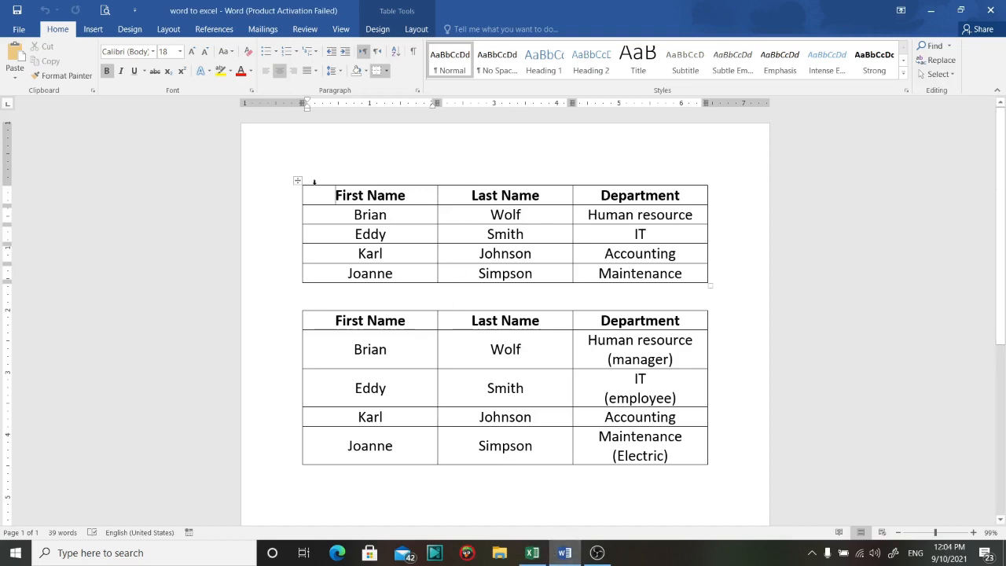
Copy the entire first table from the Word document and paste it into the Excel sheet at cell D6
left_click_drag(329, 199, 645, 271)
key("ctrl+c")
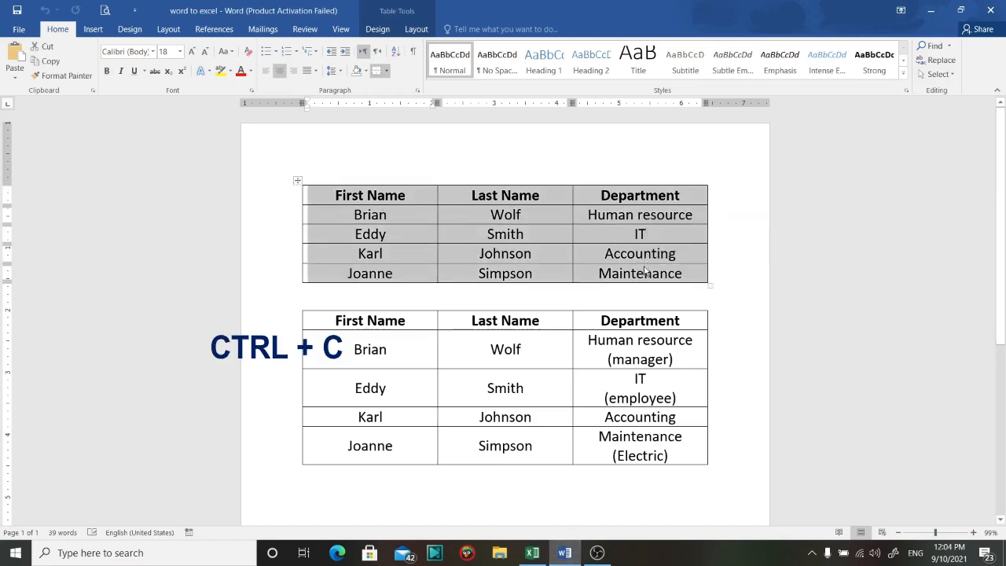
left_click(532, 552)
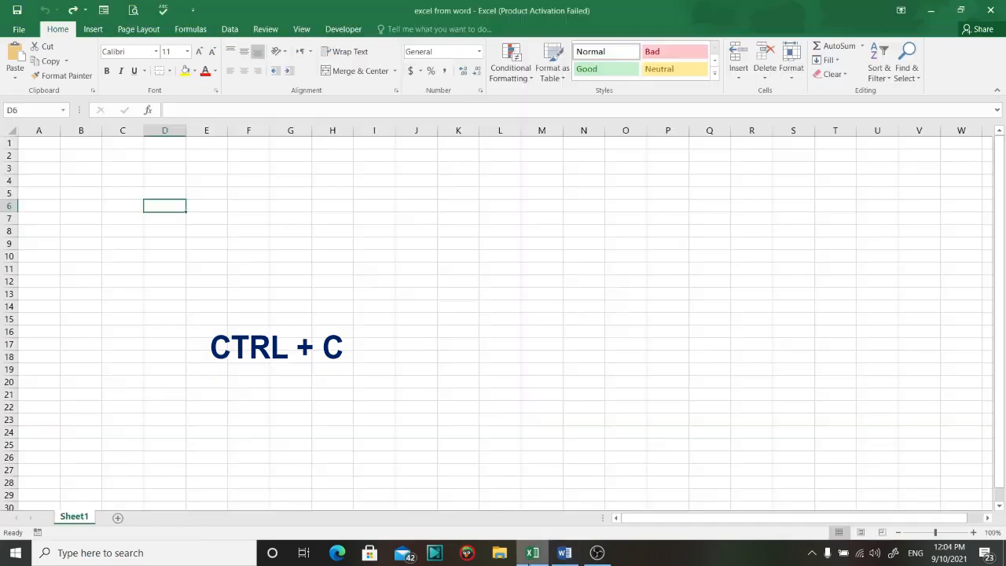
key("ctrl+v")
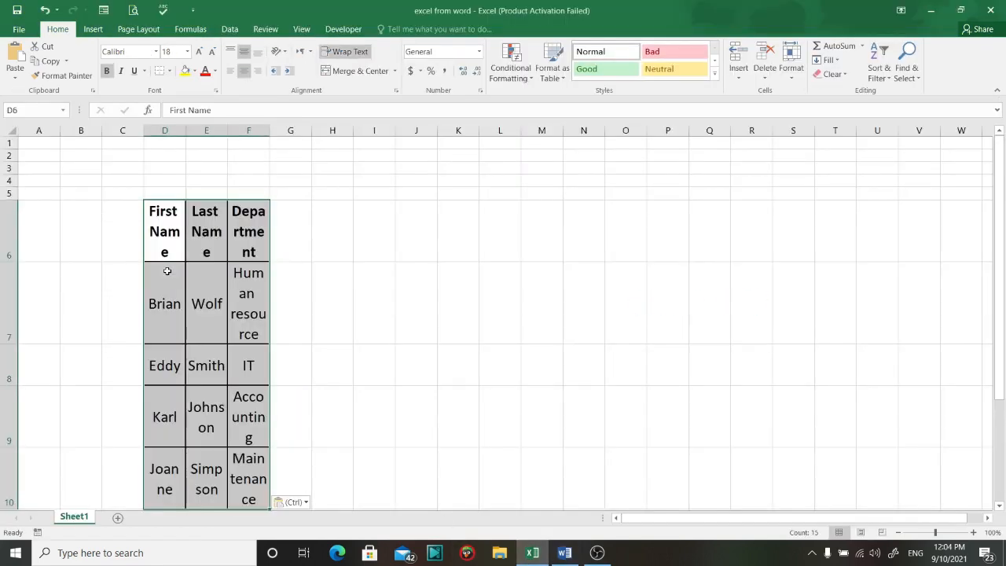
Widen columns D to F so each pasted entry fits on one line, and check the table's cells
left_click_drag(186, 132, 434, 130)
left_click(436, 269)
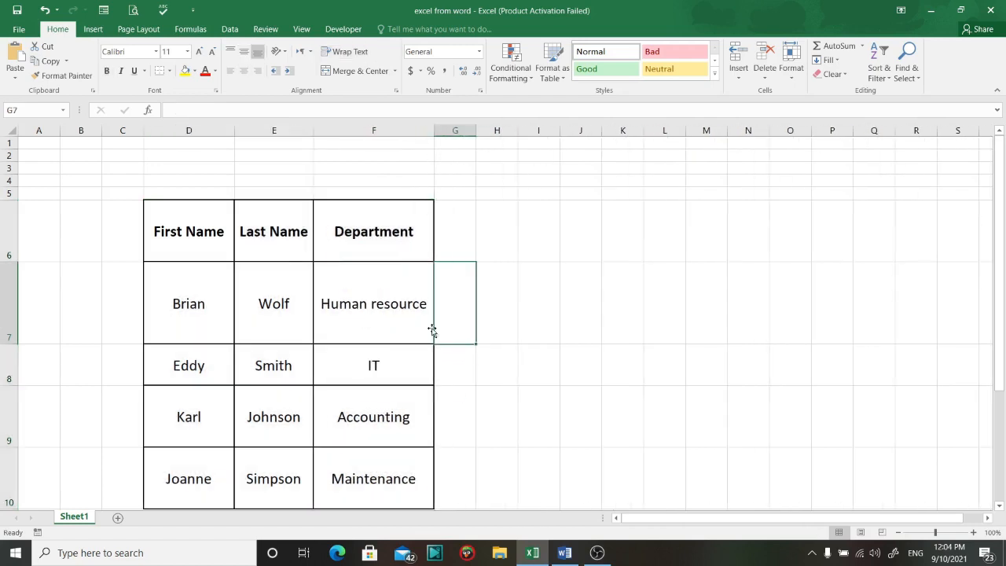
scroll(480, 401, "down", 3)
scroll(414, 318, "up", 3)
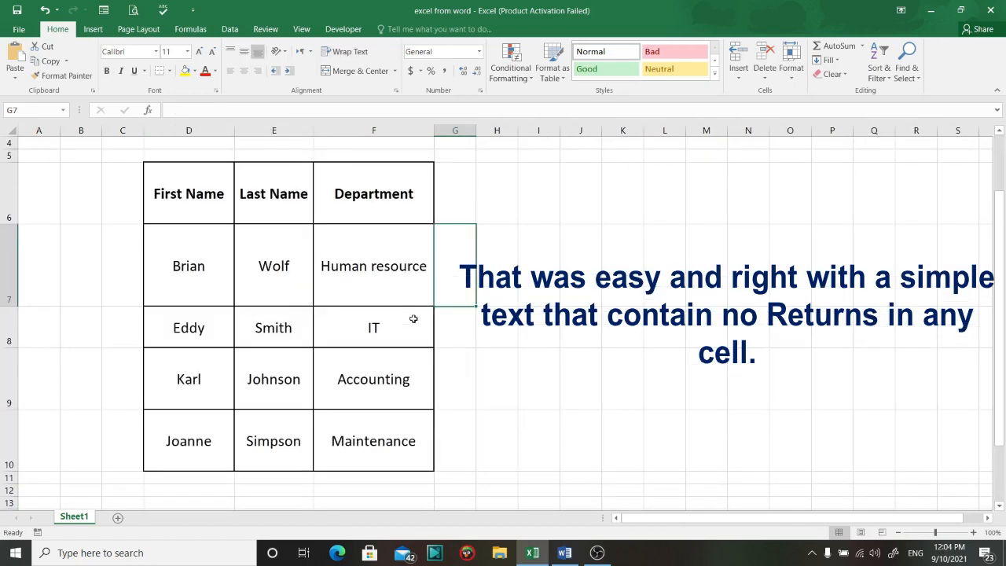
left_click(232, 273)
left_click(330, 297)
left_click(345, 325)
left_click(353, 364)
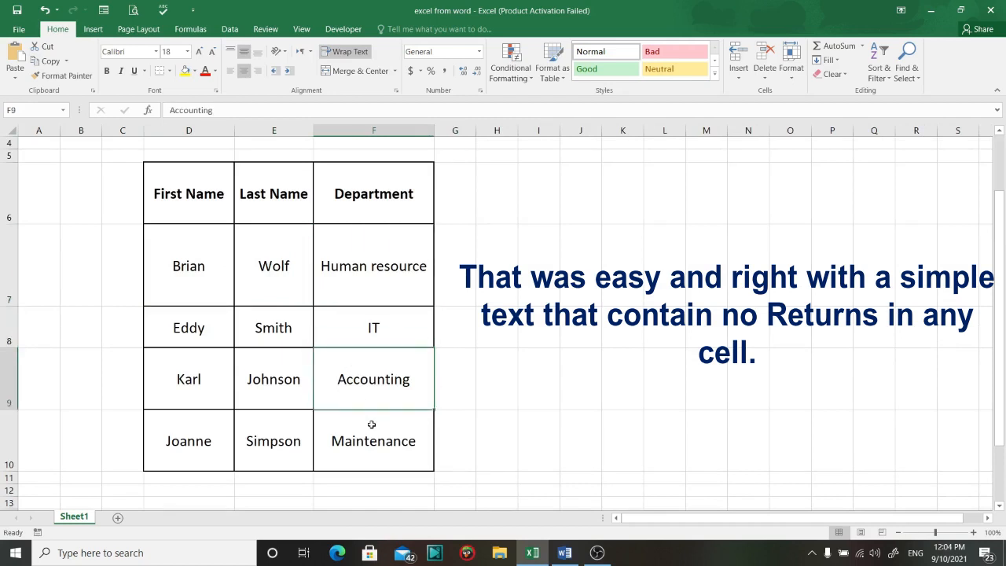
Undo the column widening and the paste of the first table
key("ctrl+z")
key("ctrl+z")
key("ctrl+z")
key("ctrl+z")
key("ctrl+z")
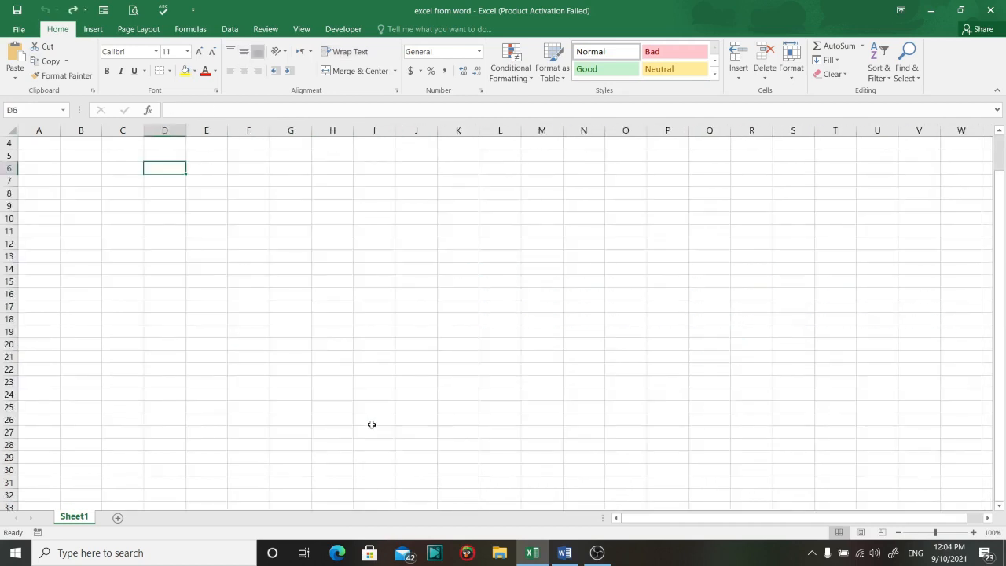
Switch back to Word and show the formatting marks to inspect the returns in the second table's Department column
key("alt+Tab")
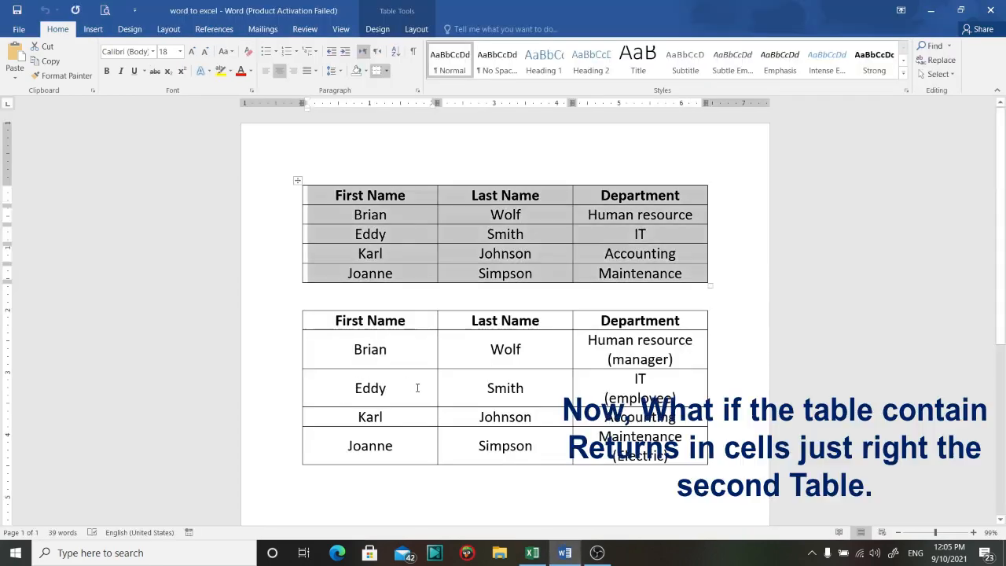
left_click(417, 388)
left_click(322, 308)
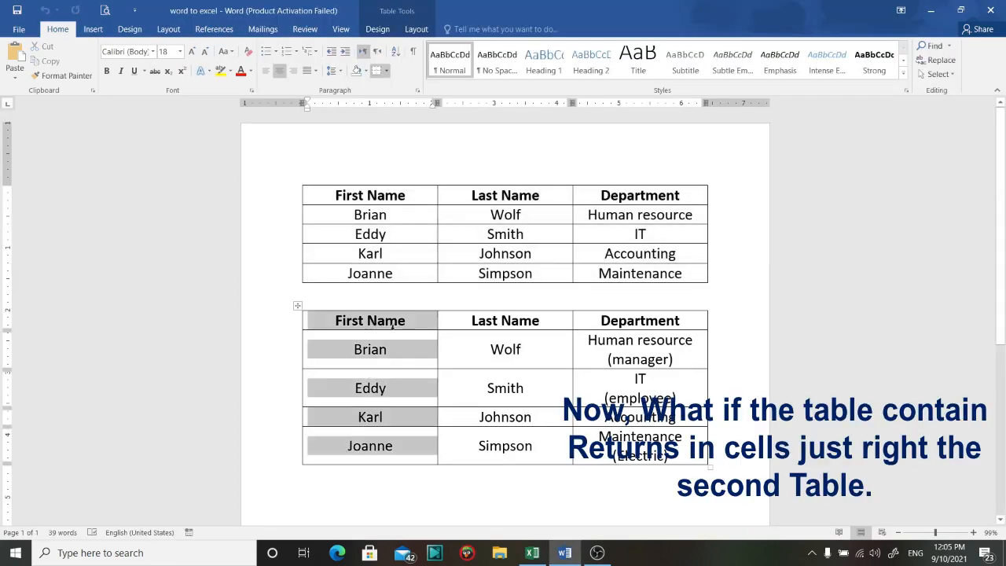
left_click_drag(392, 324, 447, 335)
left_click_drag(664, 324, 669, 416)
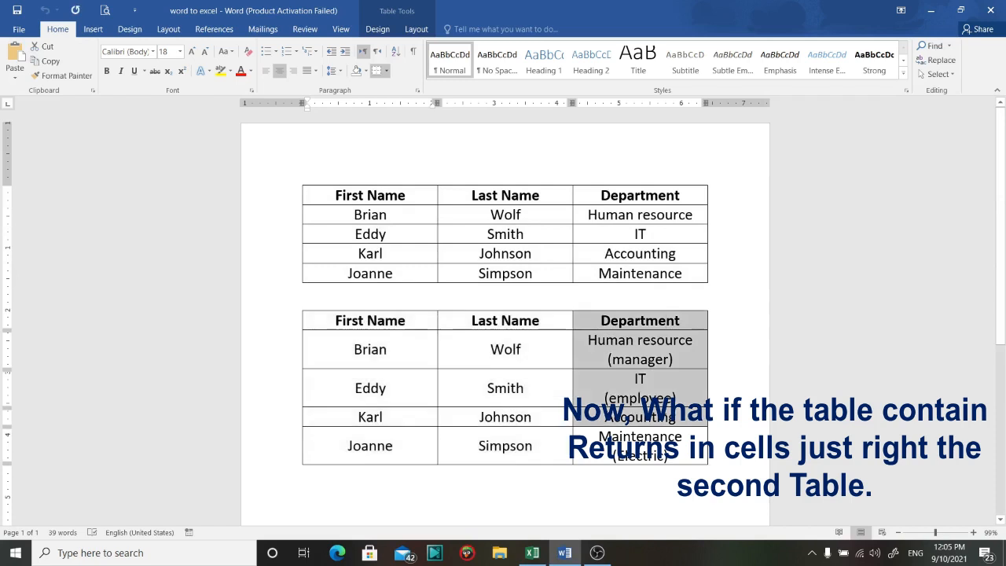
left_click(686, 322)
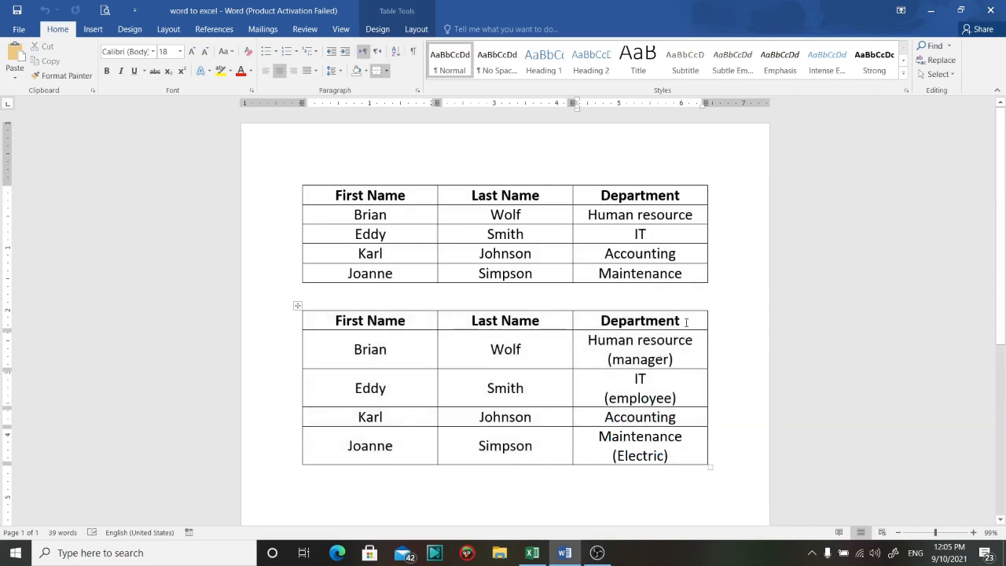
left_click(414, 55)
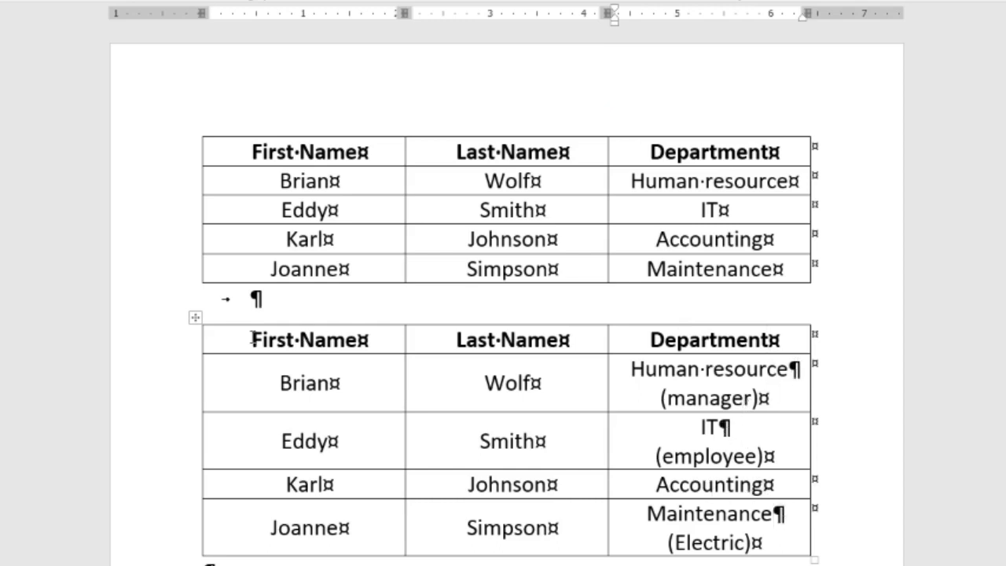
Copy the entire second table into the Excel sheet at cell D6 and widen columns D to F to fit the text
left_click_drag(252, 339, 765, 525)
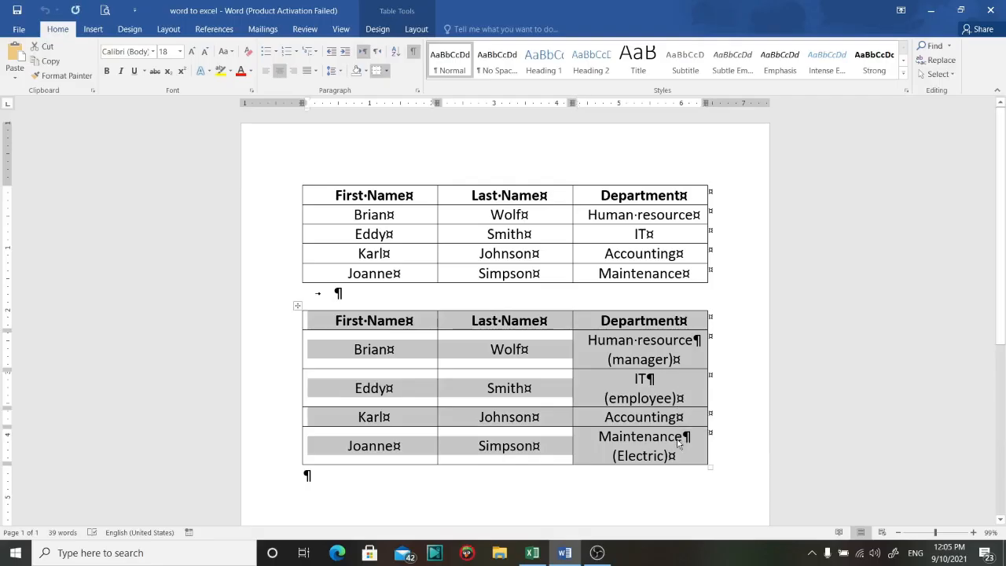
key("alt+Tab")
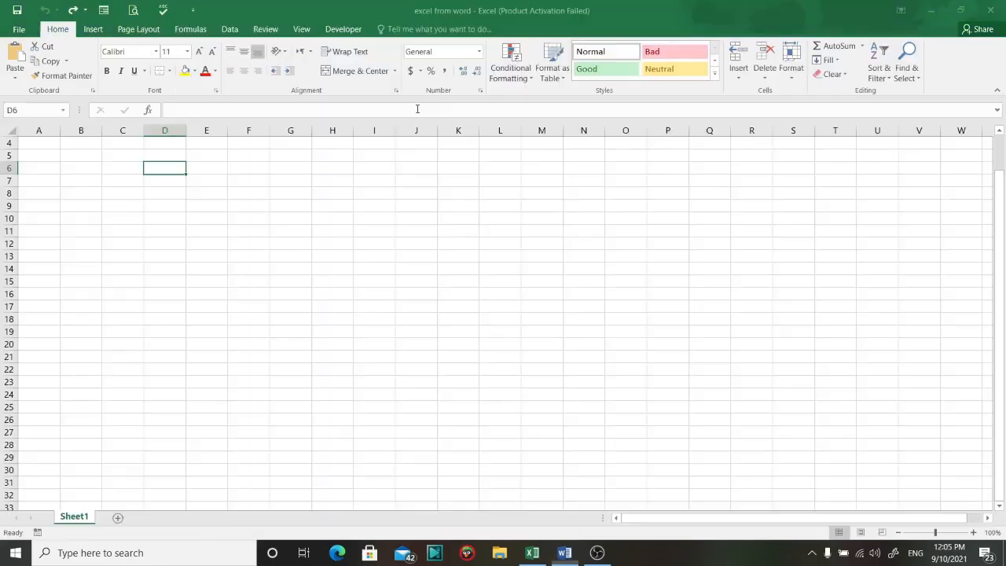
key("ctrl+v")
left_click_drag(186, 129, 487, 132)
left_click(508, 306)
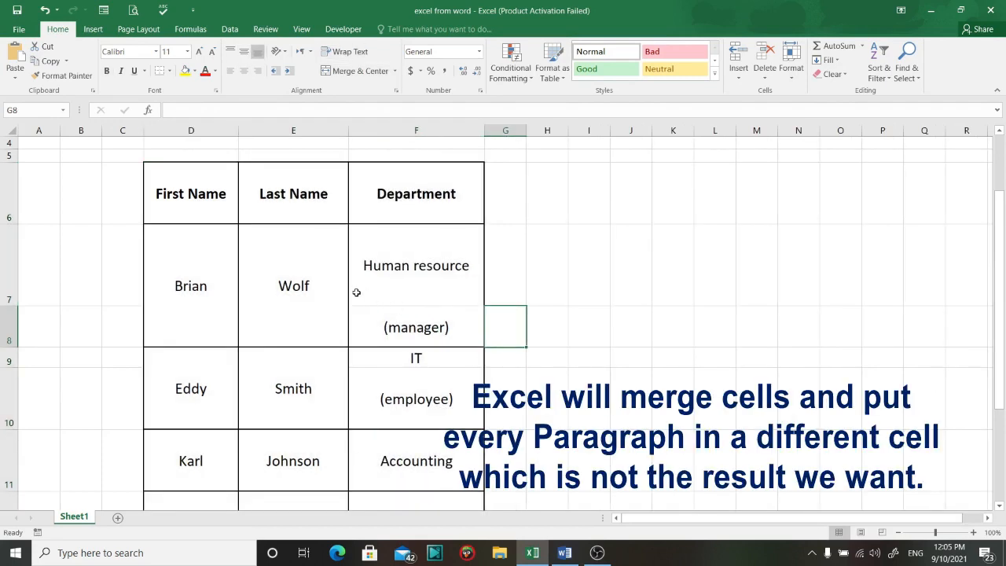
Examine how the name cells and the two-line Department entries are distributed across rows in the pasted table
left_click(323, 287)
left_click(207, 286)
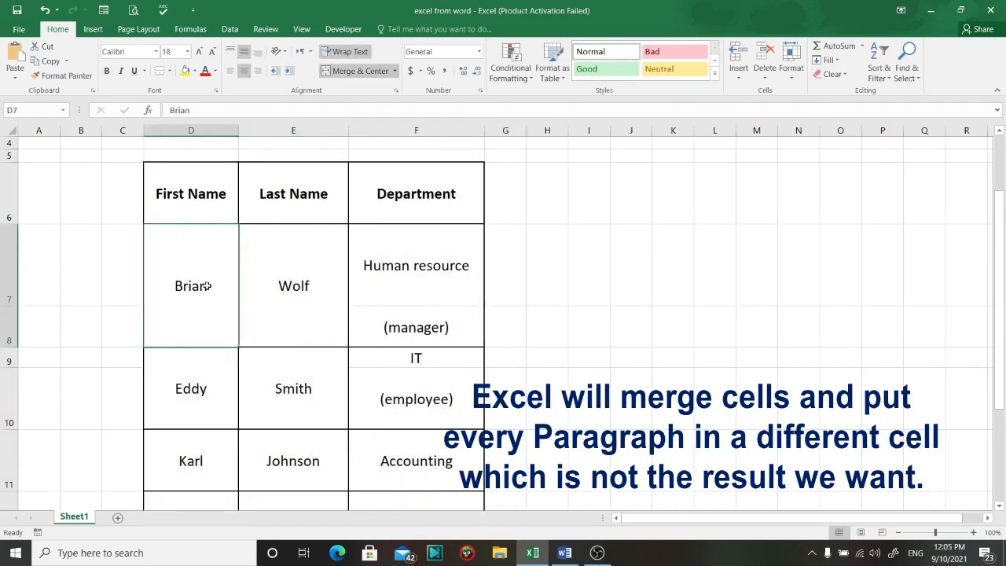
left_click(206, 368)
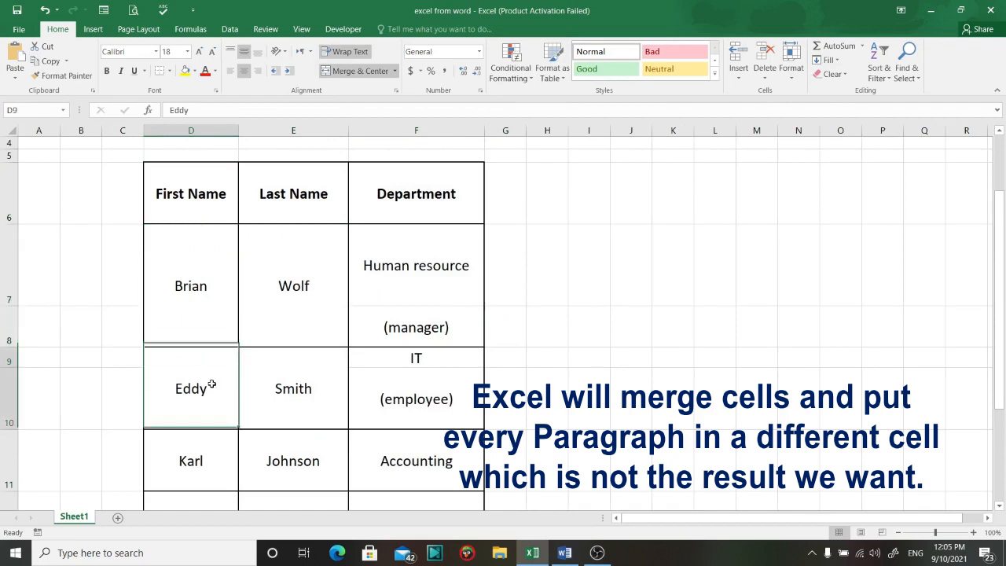
left_click(217, 285)
left_click(307, 285)
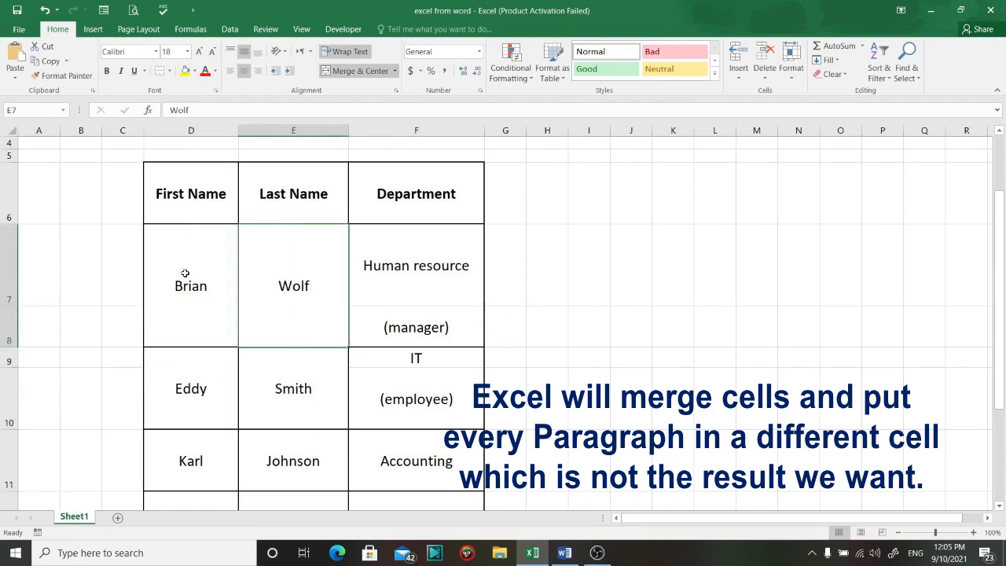
left_click(58, 277)
left_click(48, 322)
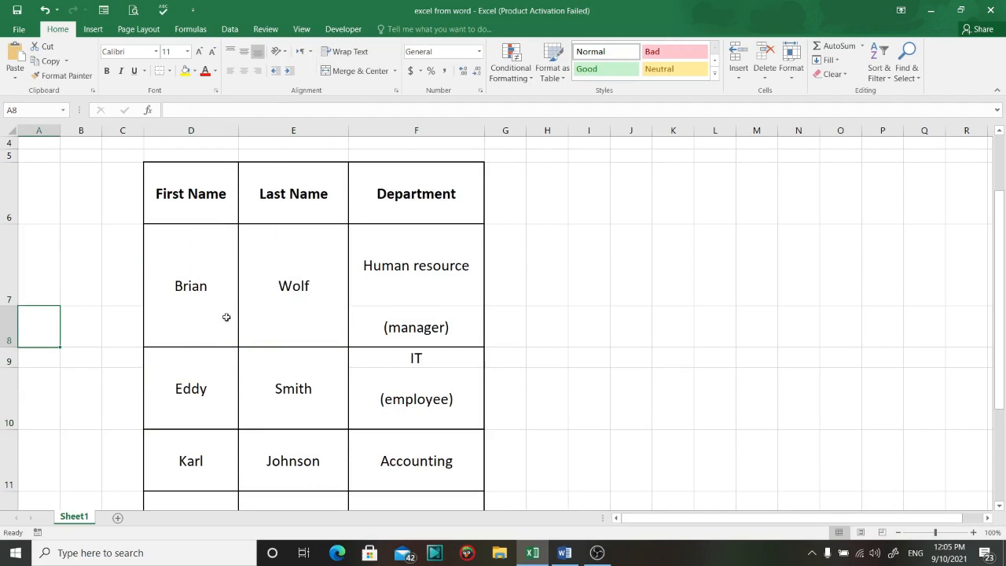
left_click(407, 284)
left_click(411, 314)
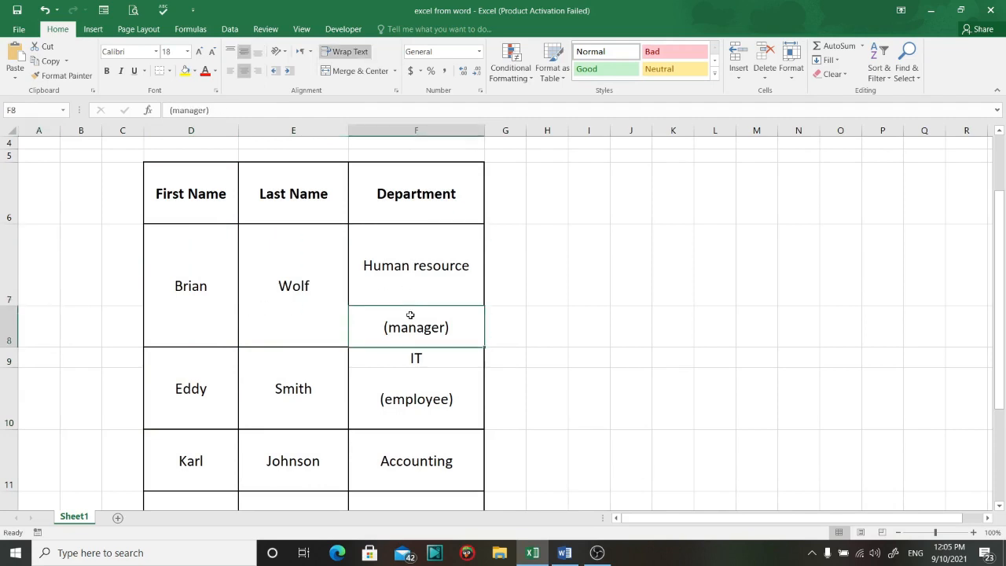
Undo the paste of the second table and its column widening
key("ctrl+z")
key("ctrl+z")
key("ctrl+z")
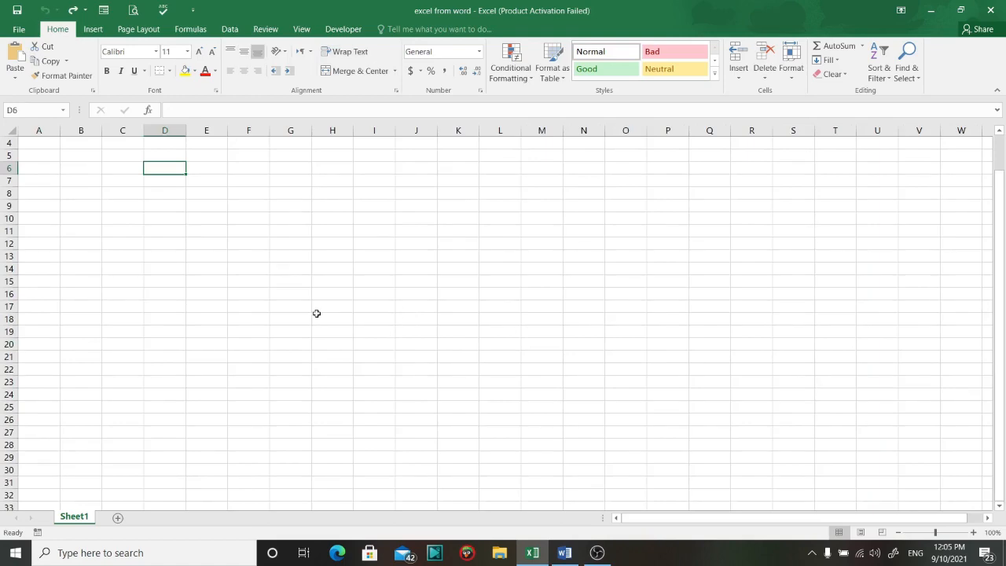
Switch to Word, select the second table's Department column and show the formatting marks
key("alt+Tab")
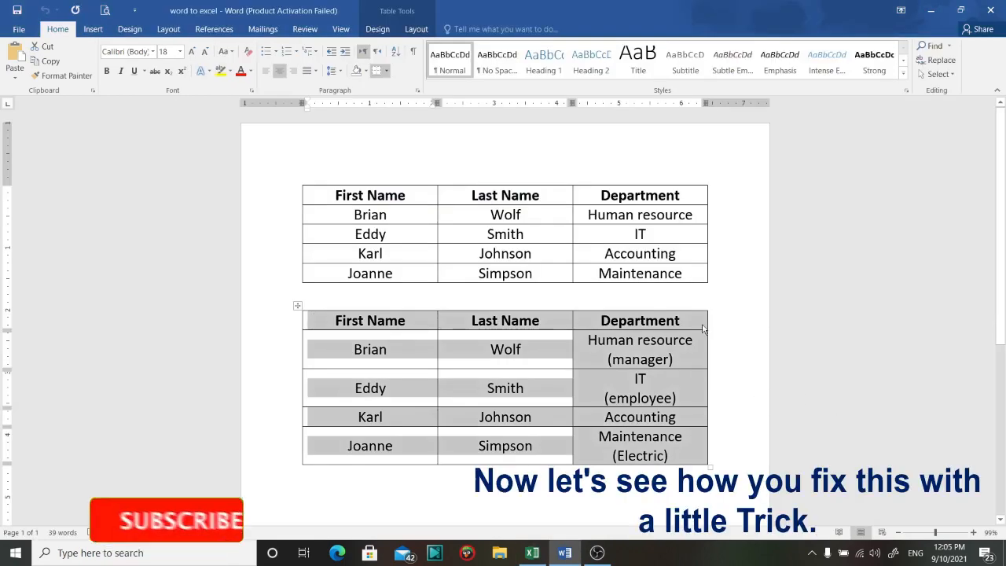
left_click_drag(595, 321, 679, 472)
left_click_drag(621, 320, 663, 440)
key("ctrl+shift+8")
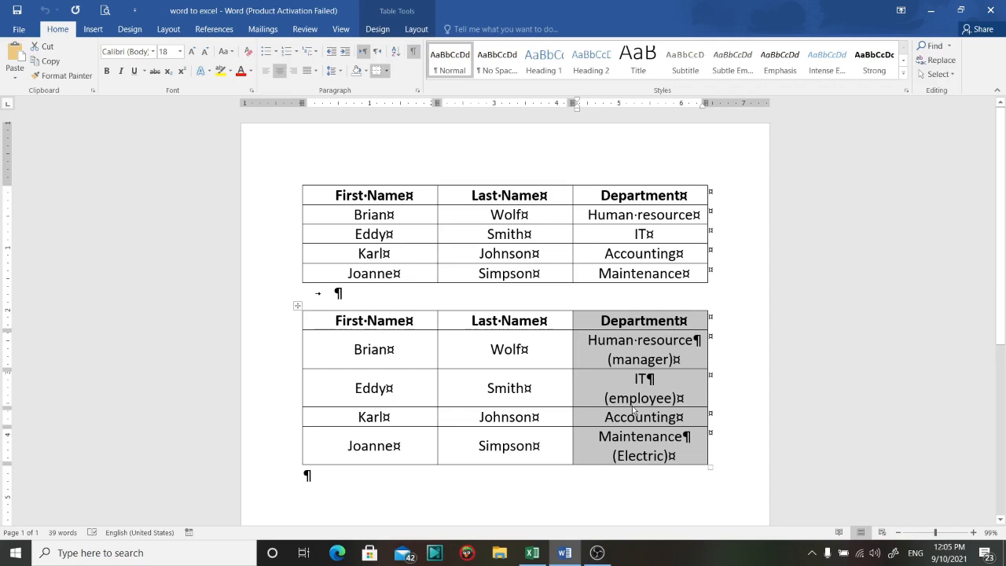
Set up a replacement of the special character Paragraph Mark (^p) with a vertical bar (|)
key("ctrl+h")
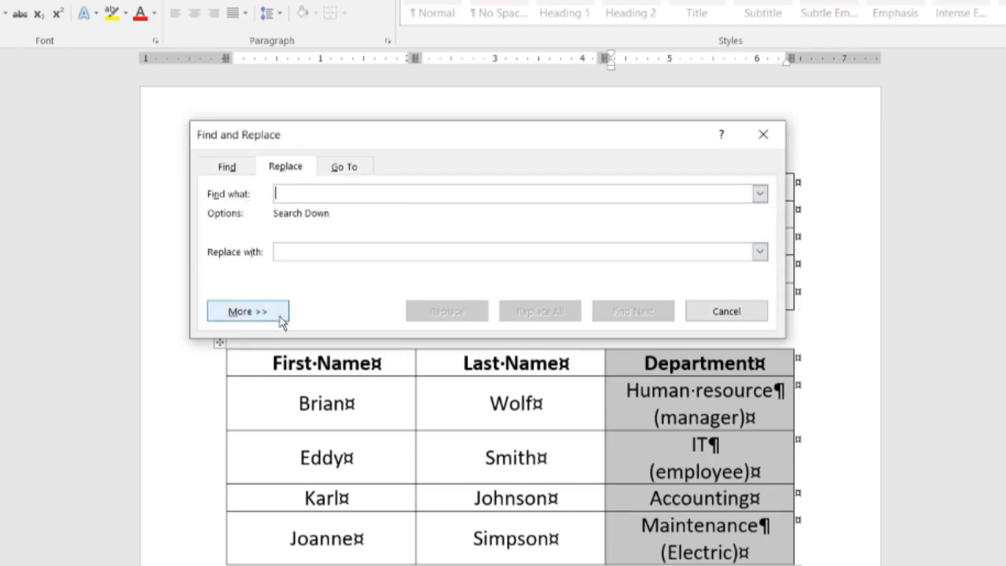
left_click(235, 312)
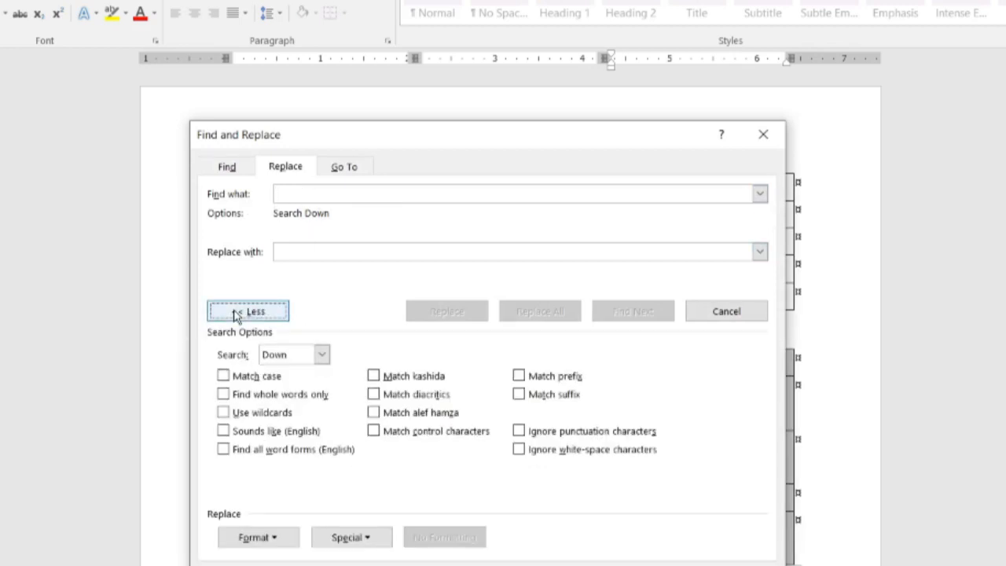
left_click(358, 538)
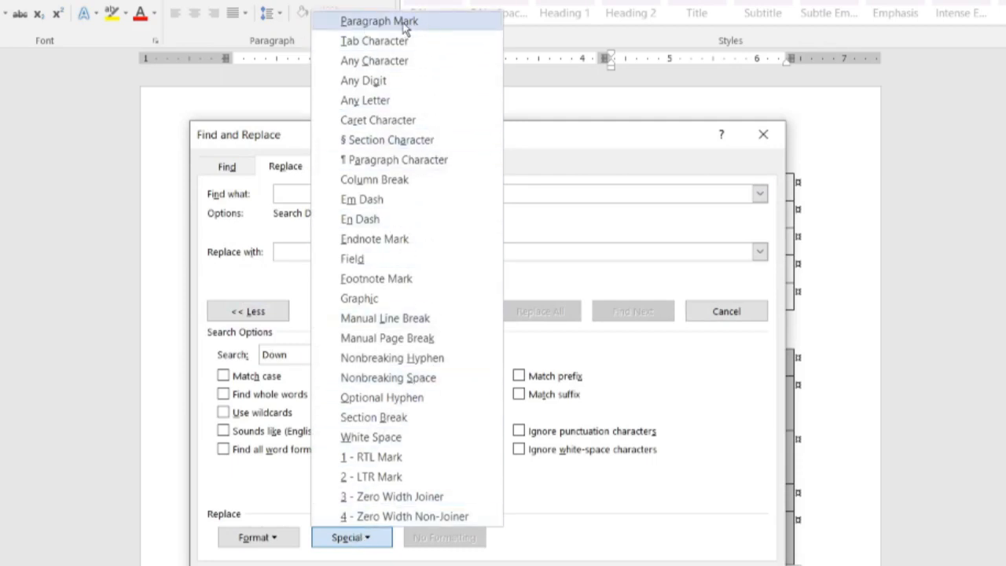
left_click(428, 30)
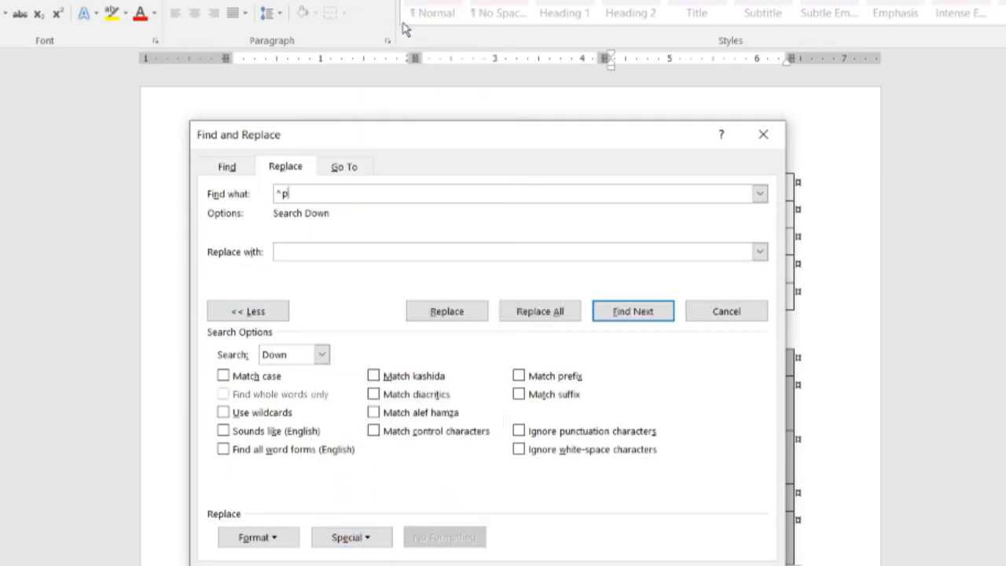
left_click(348, 252)
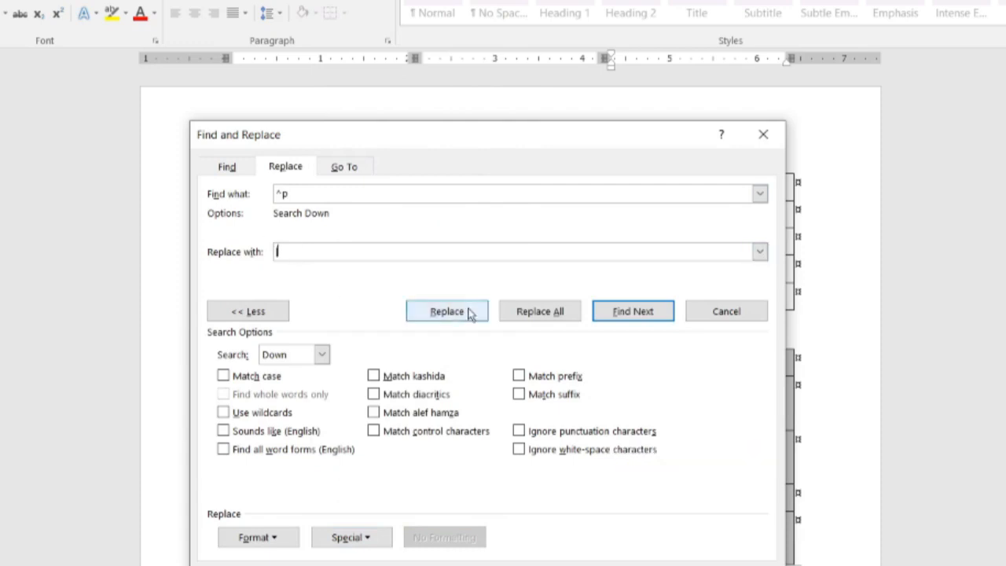
Replace all paragraph marks in the selected column only, without searching the rest of the document, and close the dialog
left_click(539, 319)
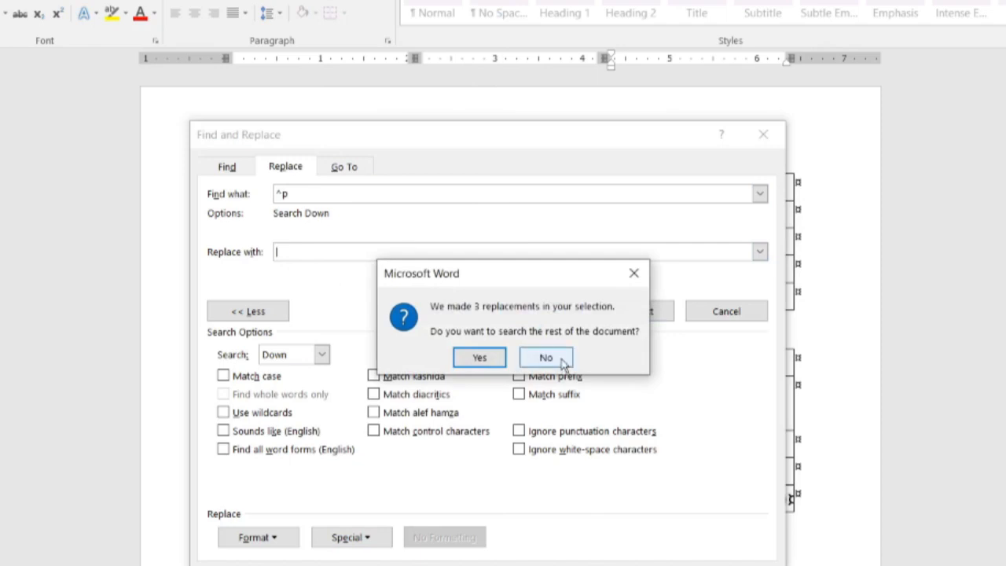
left_click(546, 358)
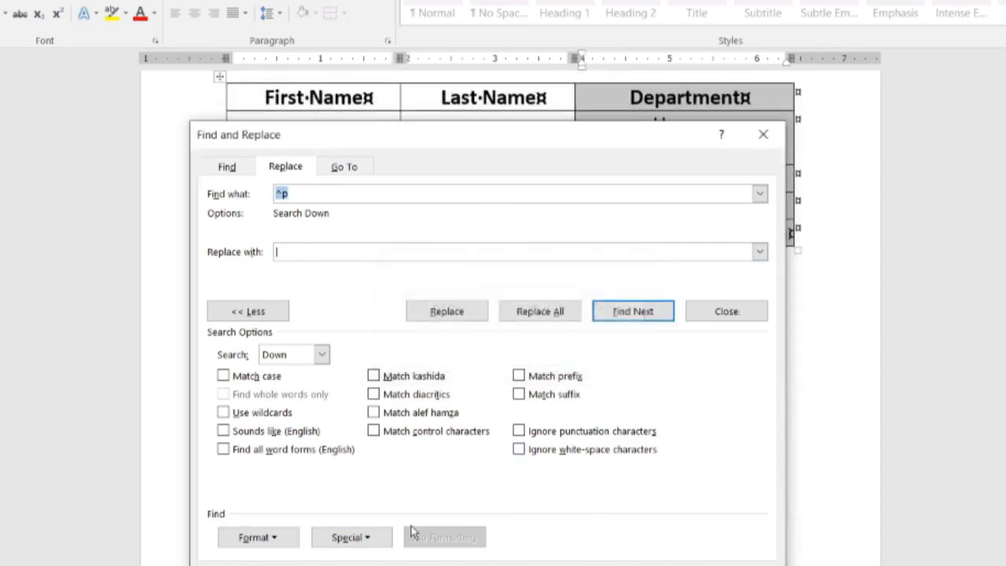
left_click(762, 145)
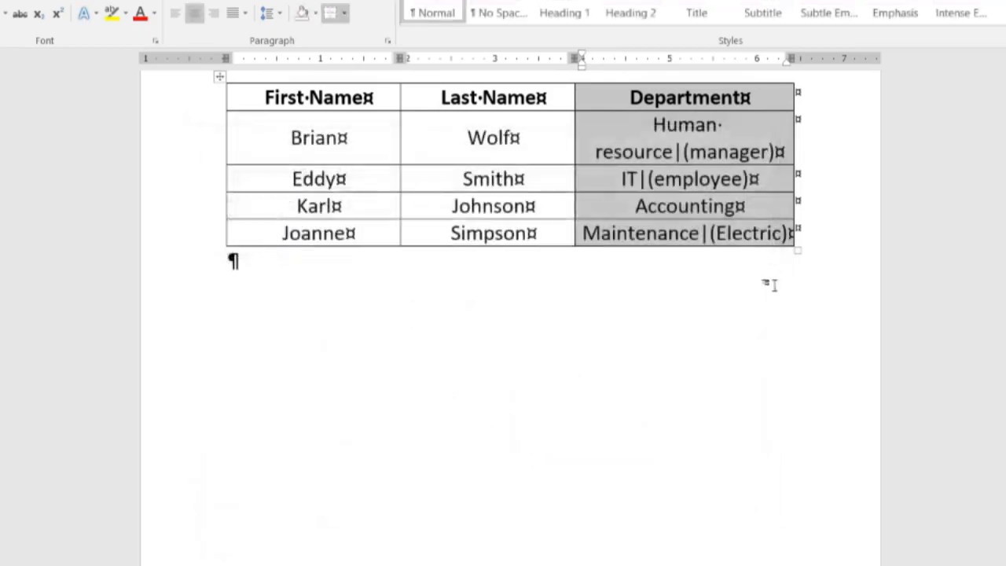
Select the whole second table, from the First Name header to the last Department cell, and copy it
scroll(773, 296, "down", 1)
scroll(772, 295, "up", 2)
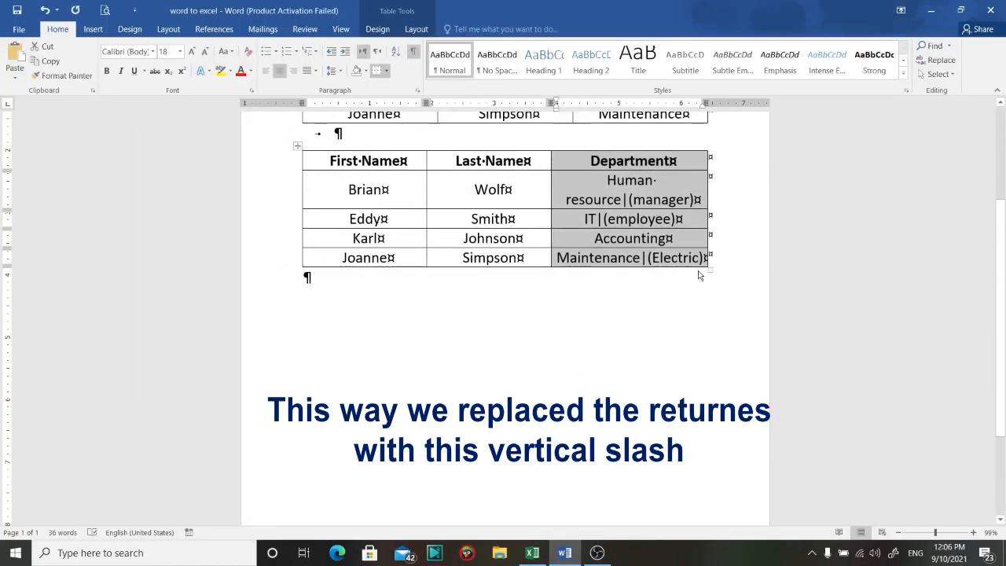
scroll(693, 268, "up", 1)
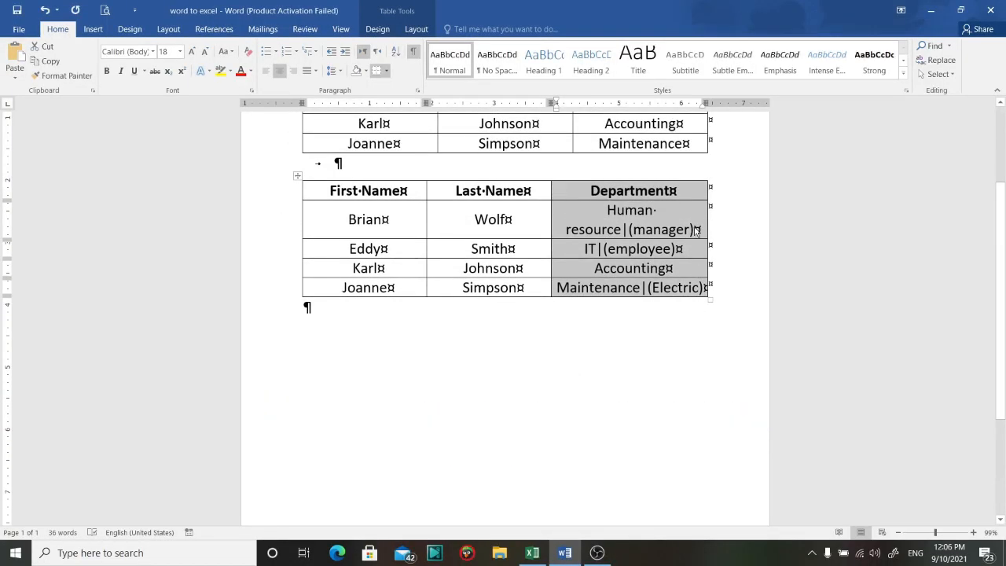
left_click(696, 230)
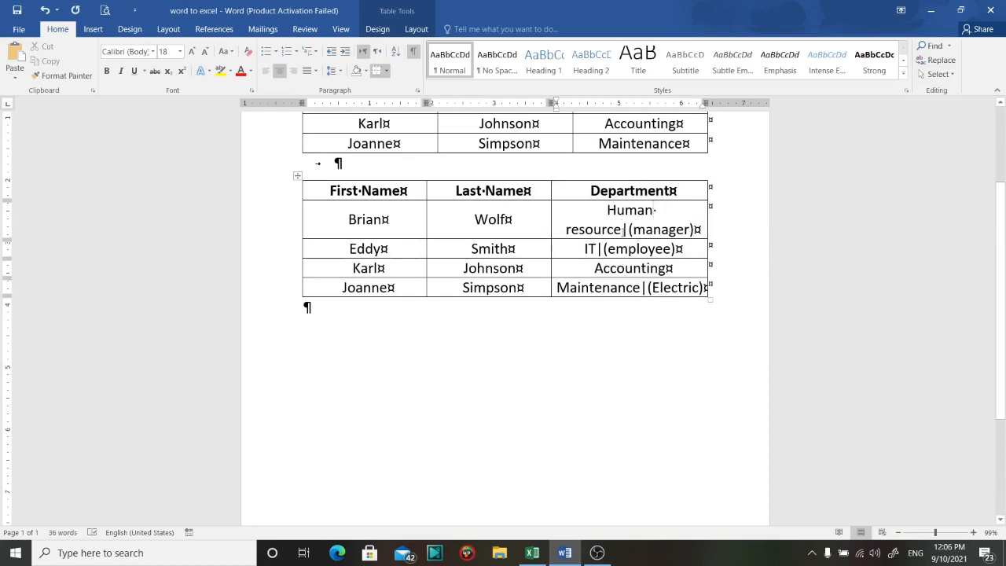
left_click(626, 229)
left_click_drag(318, 190, 640, 284)
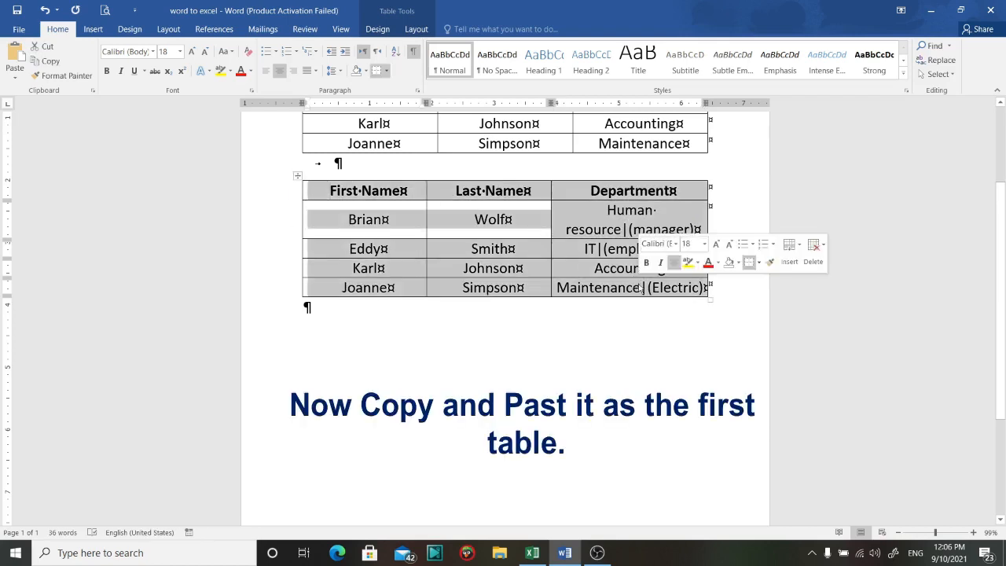
key("ctrl+c")
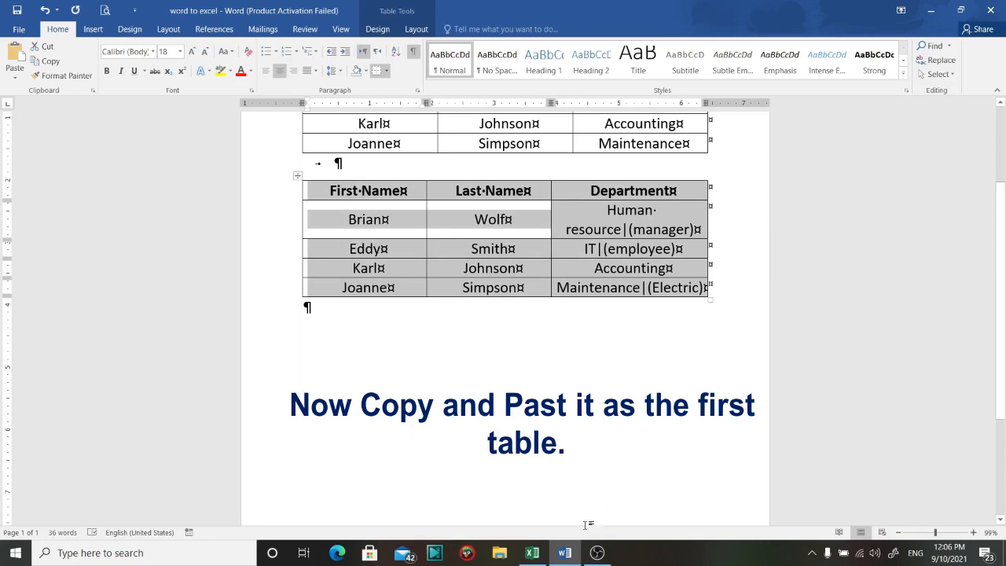
Switch to Excel and paste the copied table into Sheet1 starting at cell D8
left_click(532, 553)
left_click(165, 192)
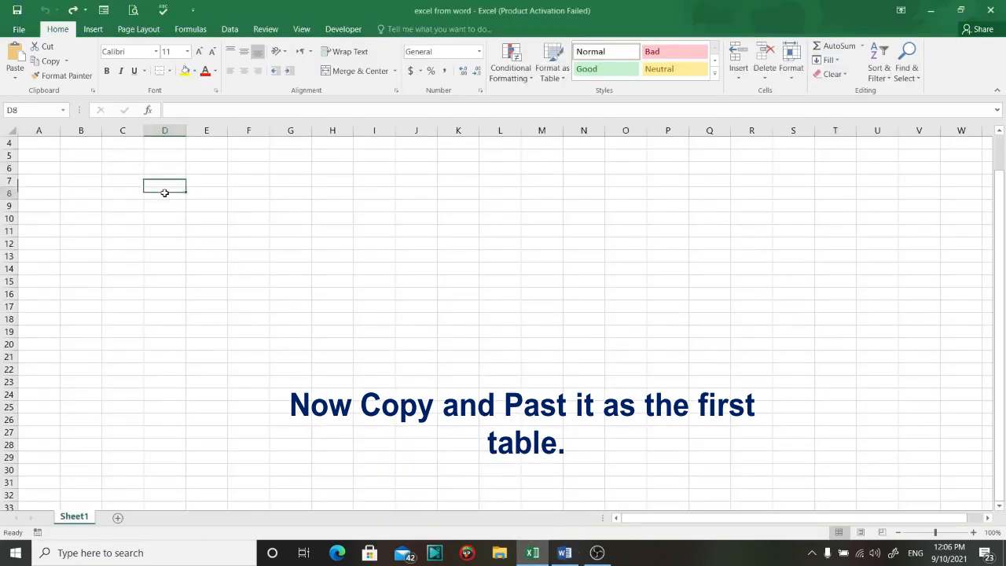
key("ctrl+v")
Widen columns D, E and F so that every entry of the pasted table fits on one line
left_click_drag(187, 130, 492, 131)
scroll(505, 236, "down", 3)
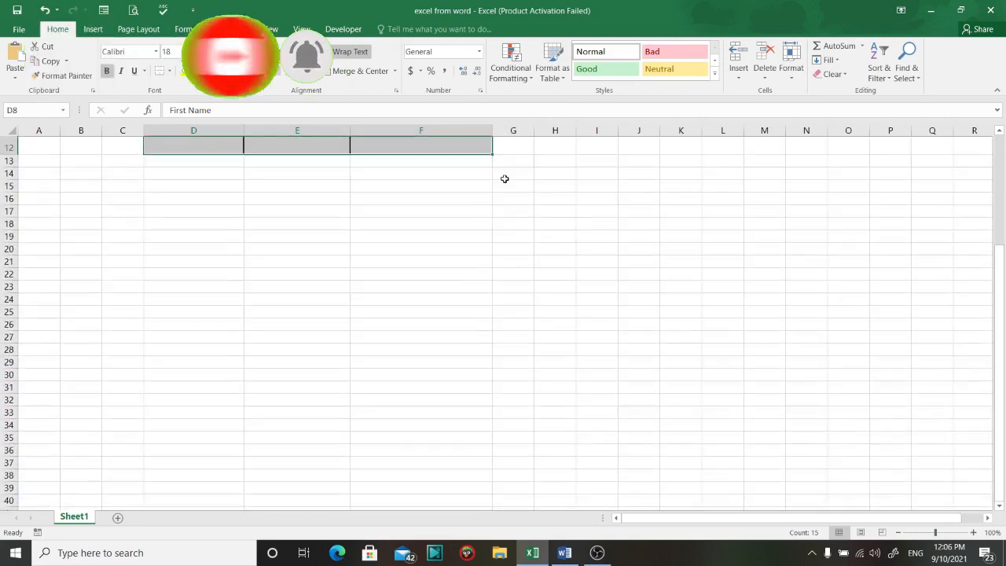
scroll(507, 157, "up", 4)
left_click_drag(493, 129, 549, 129)
scroll(510, 275, "down", 6)
scroll(500, 301, "up", 5)
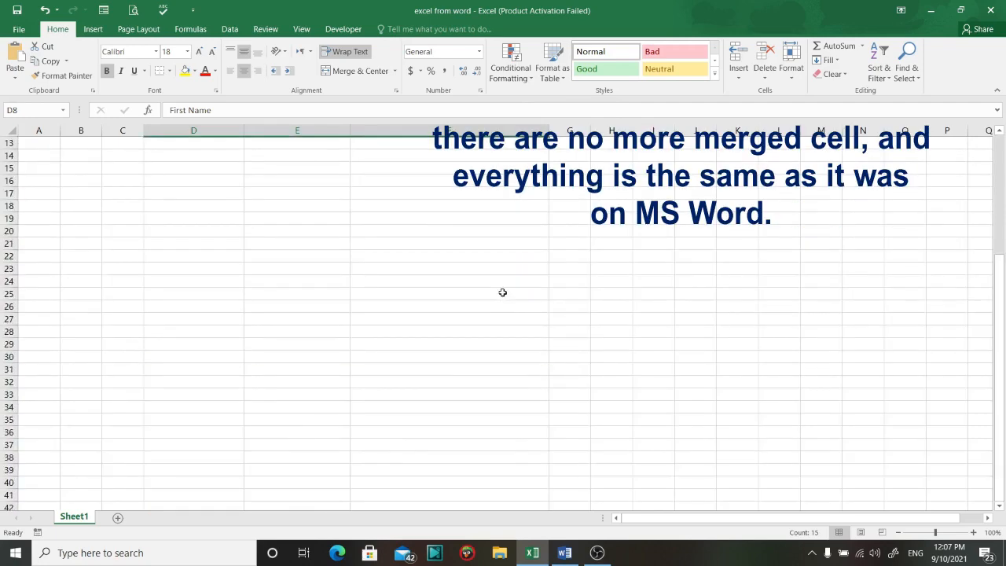
Reduce the heights of table rows 9, 10, 11 and 12 to make the table more compact
left_click(498, 291)
scroll(491, 304, "down", 1)
scroll(491, 304, "up", 2)
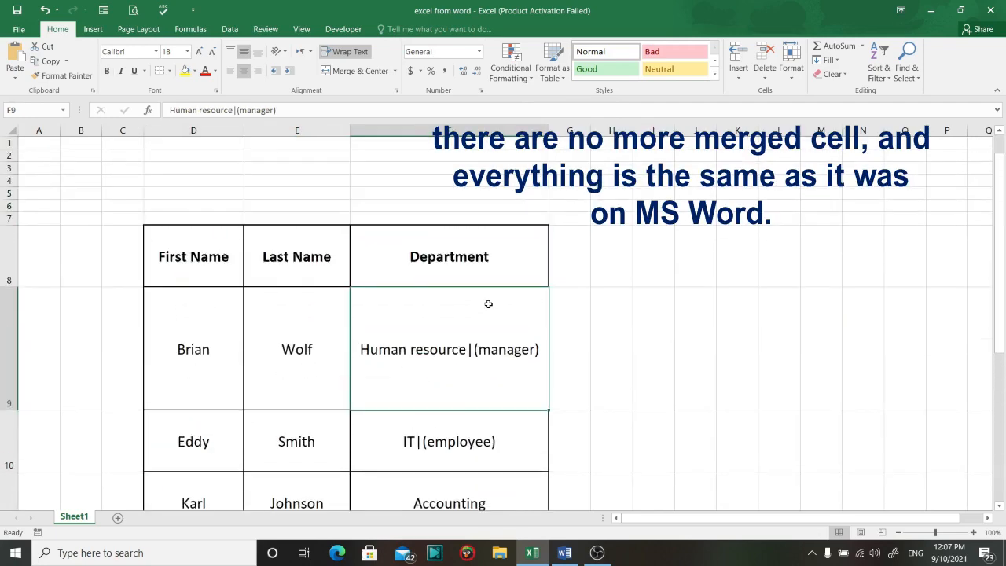
scroll(371, 328, "down", 1)
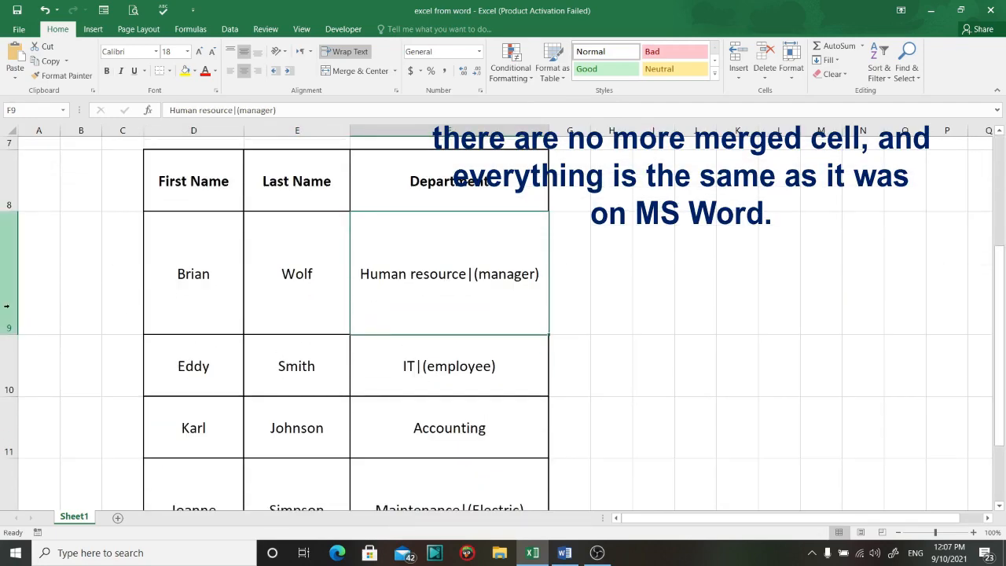
left_click(411, 313)
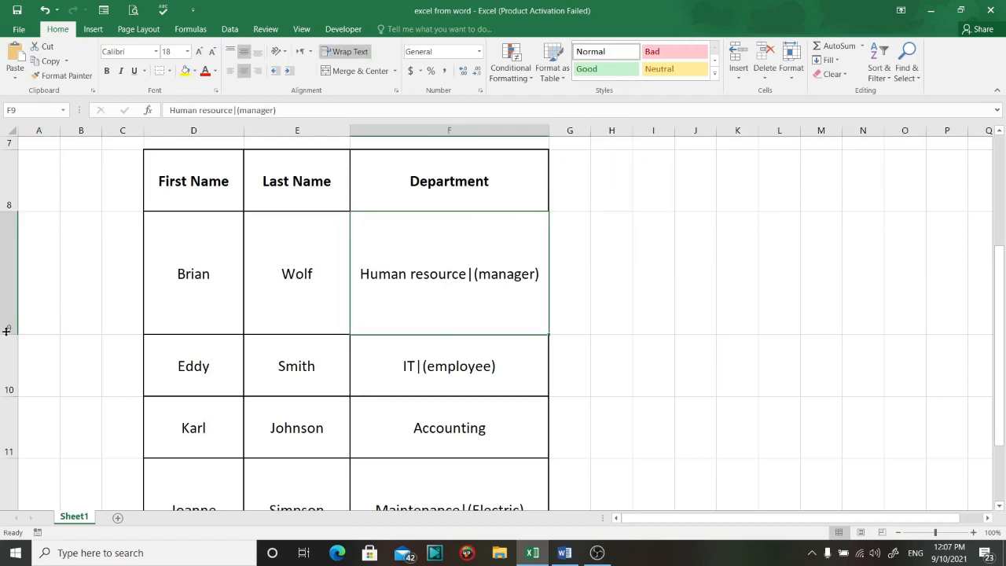
left_click_drag(6, 331, 6, 279)
left_click_drag(12, 339, 13, 301)
left_click_drag(7, 363, 7, 345)
left_click_drag(8, 446, 10, 397)
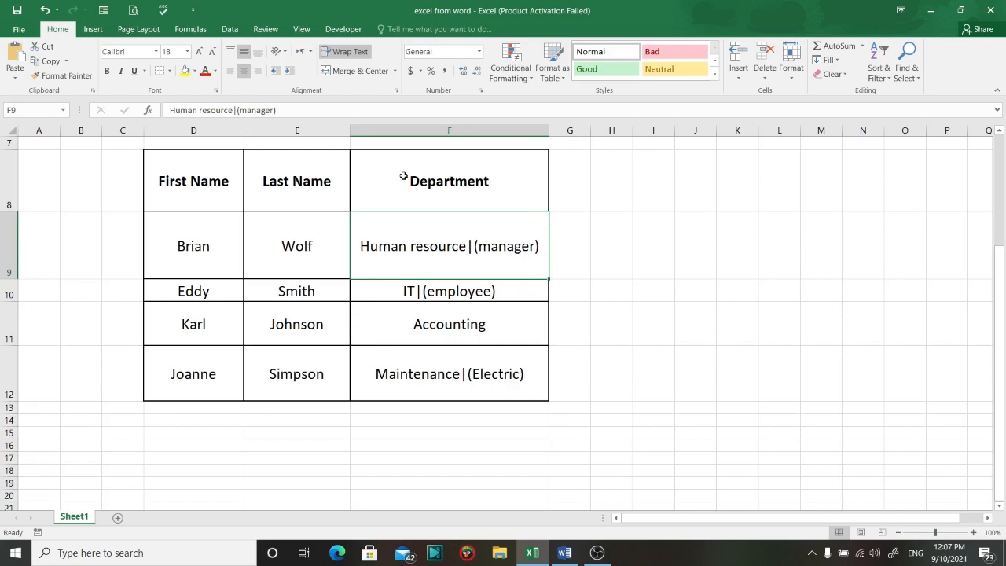
Replace all vertical bars (|) in the Department column, F8:F12, with a line break and close the dialog
left_click_drag(404, 176, 435, 364)
key("ctrl+h")
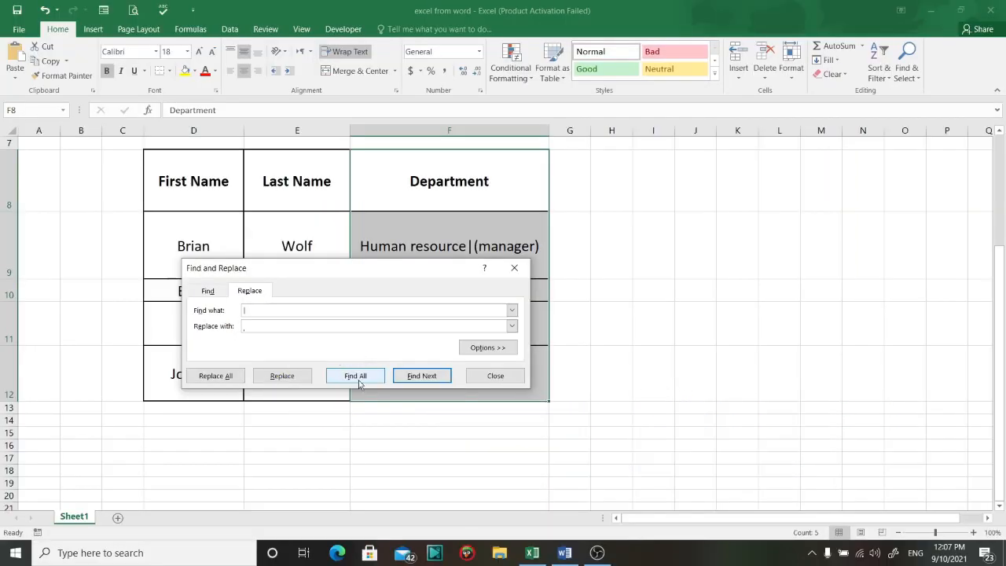
left_click(235, 379)
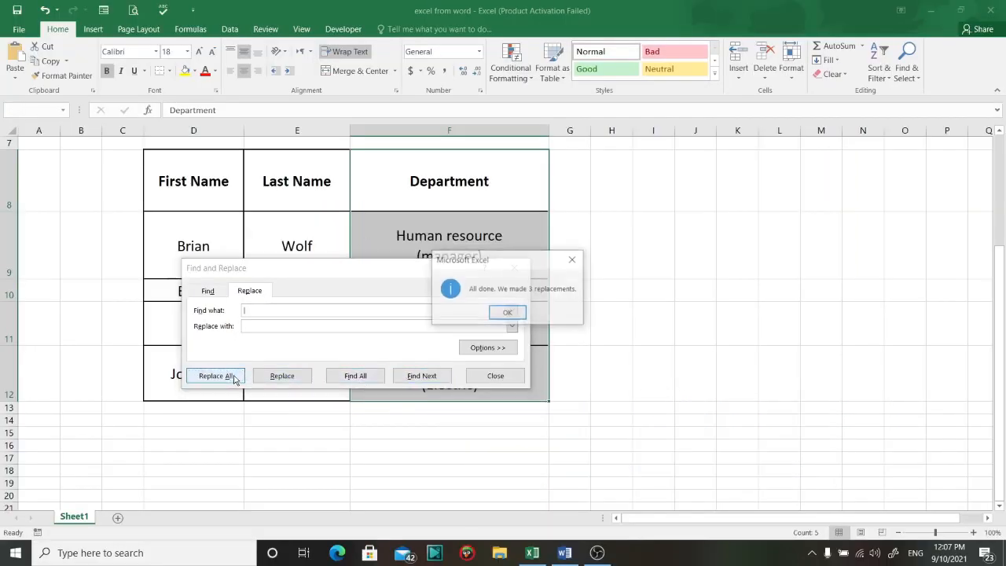
left_click(507, 313)
left_click(495, 376)
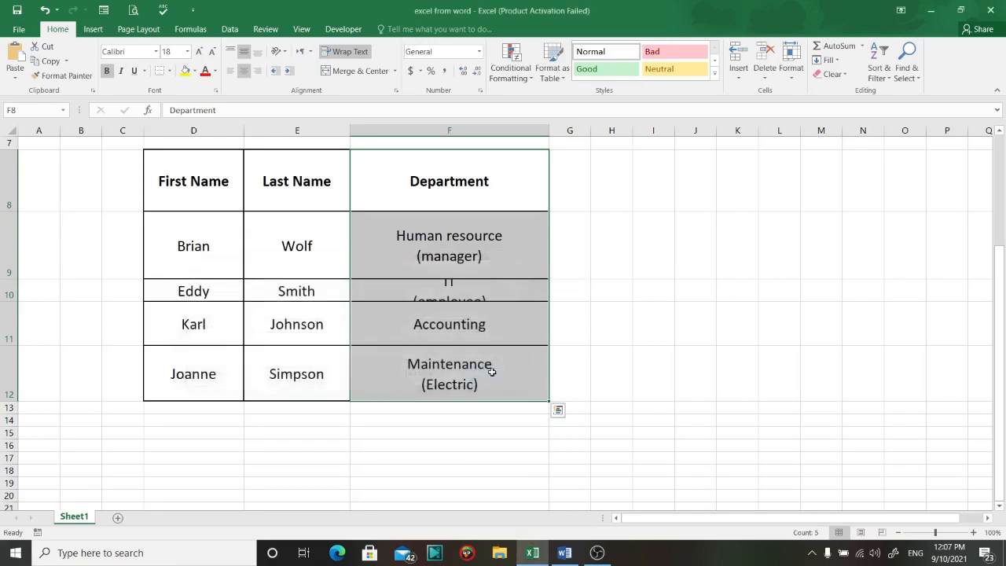
Increase the height of row 10 so both lines of its Department cell fit, and deselect the table
left_click(585, 297)
left_click_drag(8, 297, 8, 331)
left_click(680, 322)
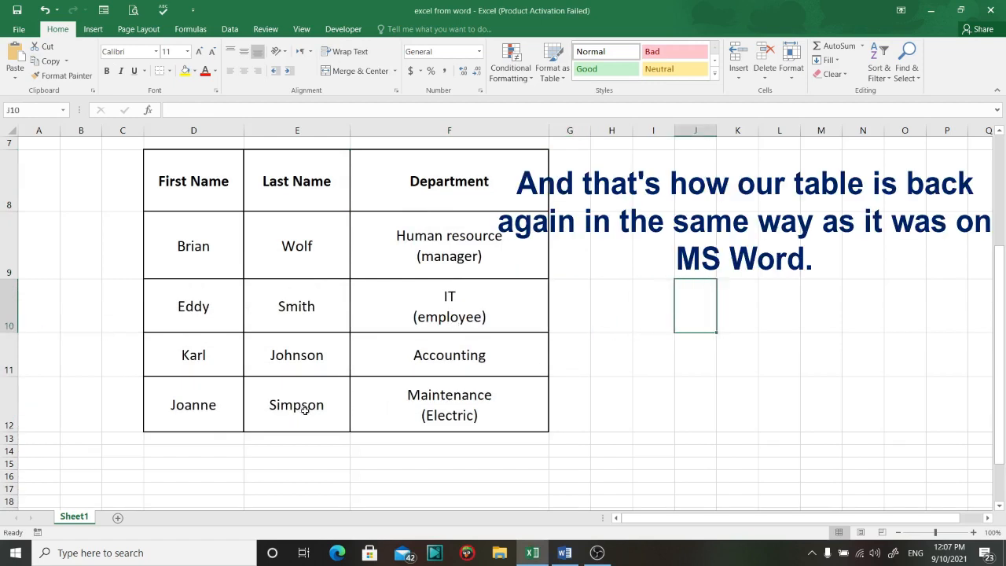
Examine the full contents of Department cells F12 and F9 in the expanded formula bar, collapsing it again after each
left_click(477, 394)
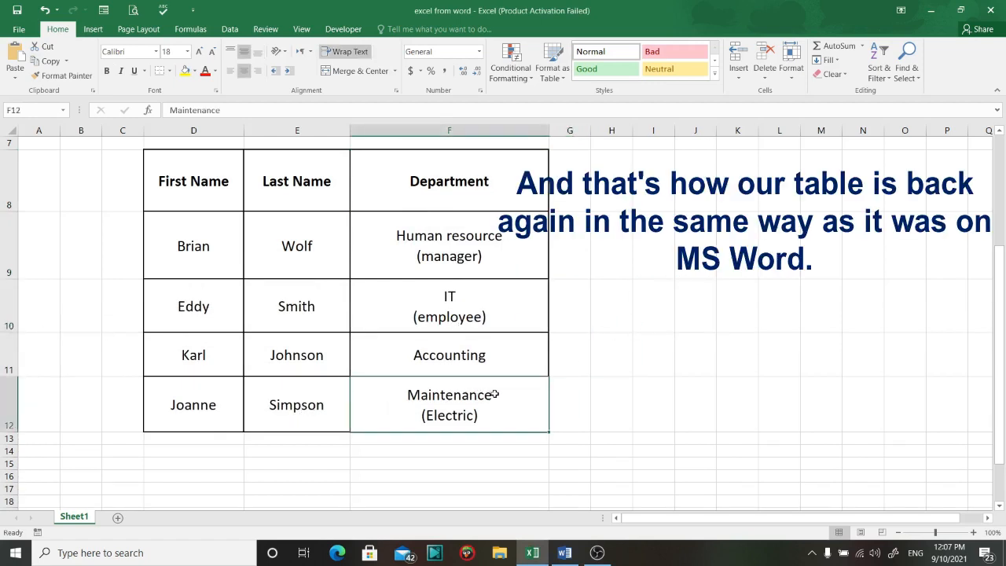
left_click(996, 111)
left_click(996, 113)
left_click(517, 255)
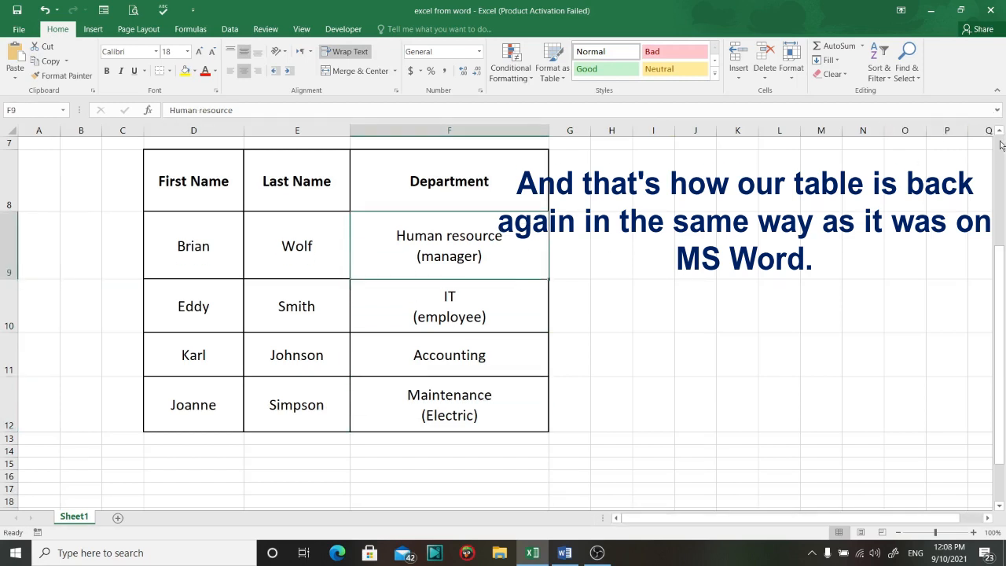
left_click(997, 111)
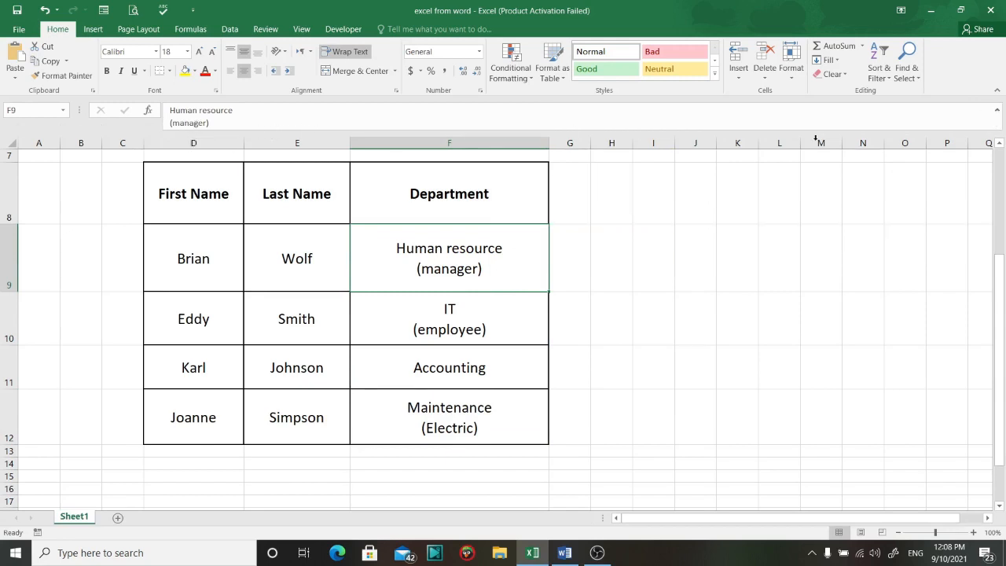
left_click(997, 110)
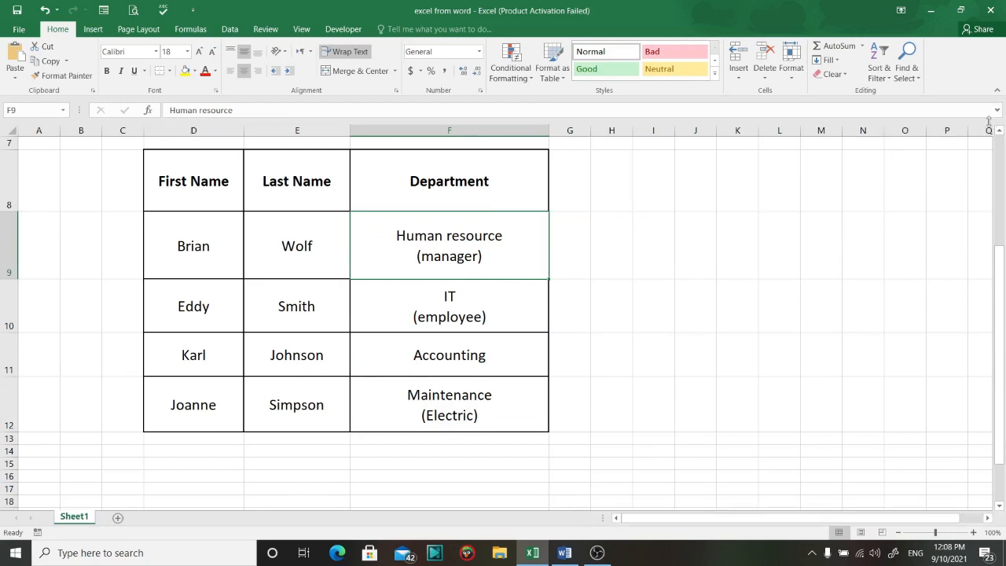